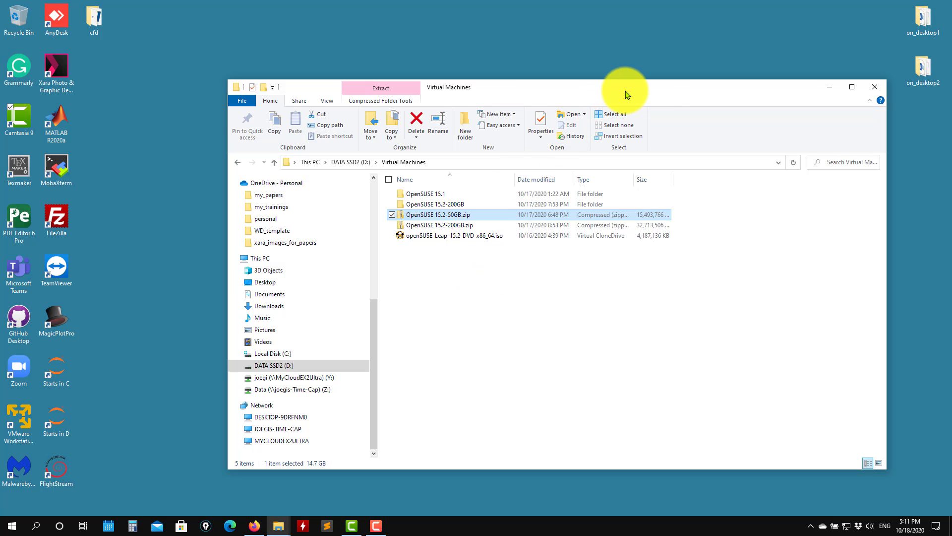
Launch VMware Workstation Player from the desktop, leaving the Virtual Machines folder window open beside it.
drag(622, 85, 673, 121)
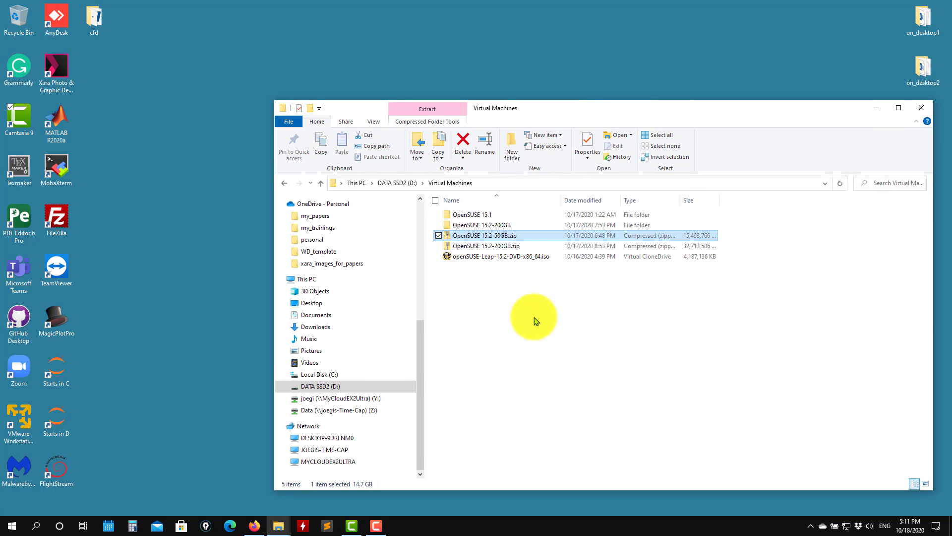
click(109, 346)
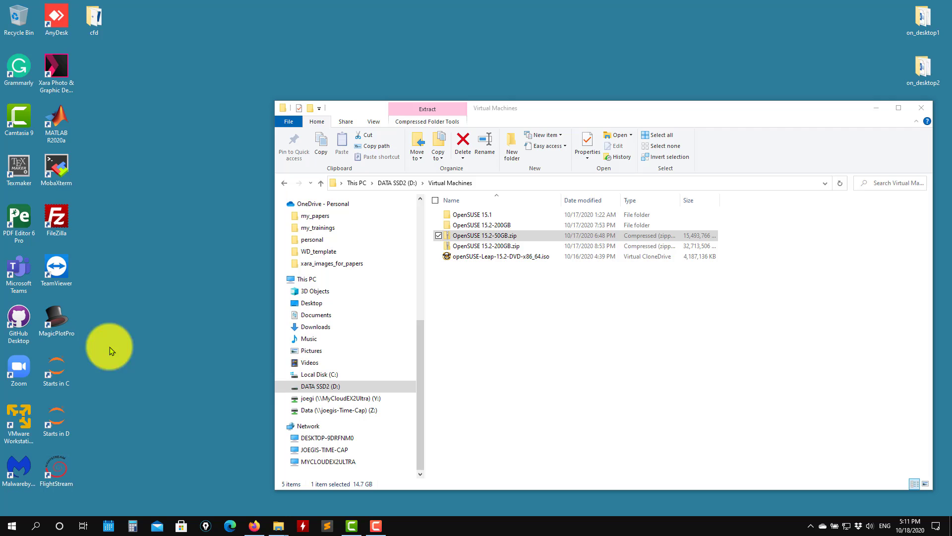
click(19, 419)
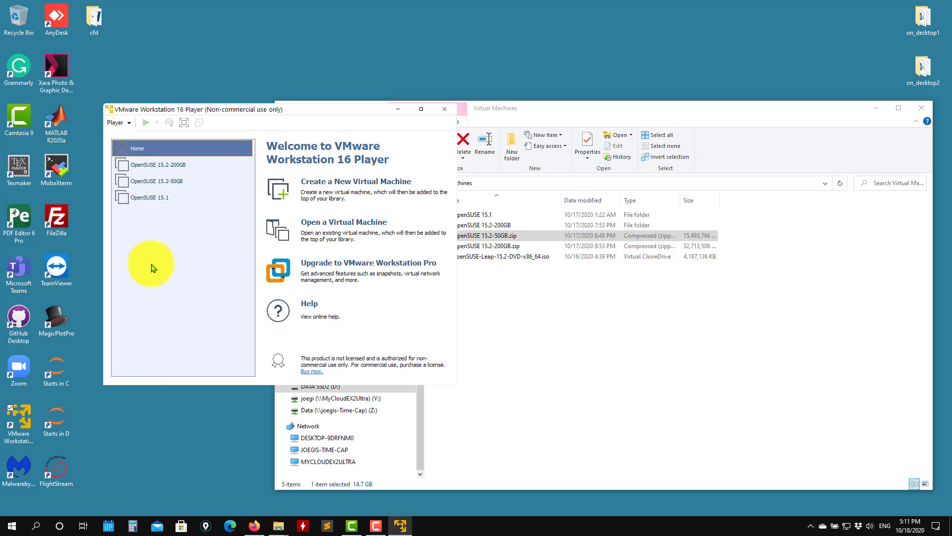
Remove the OpenSUSE 15.2-50GB and OpenSUSE 15.2-200GB virtual machines from the library without deleting them from disk.
click(161, 180)
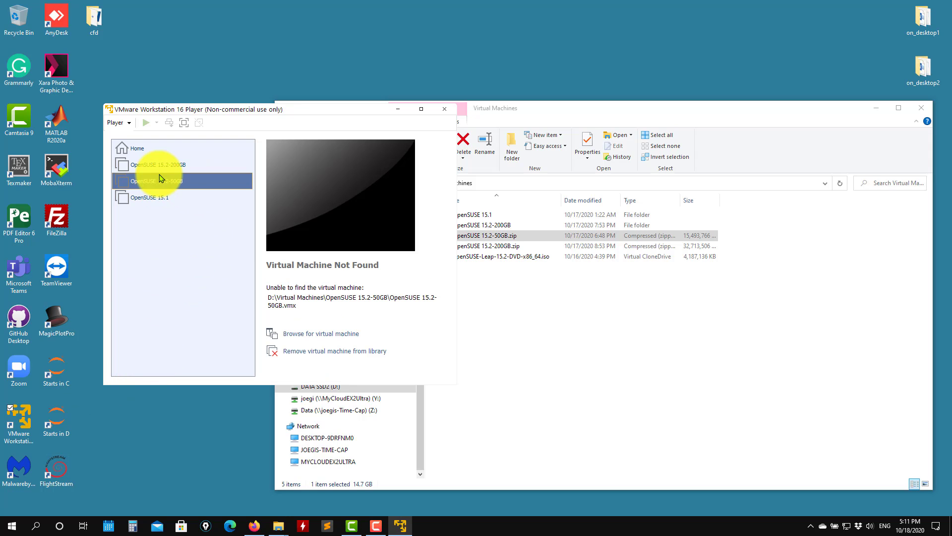
click(323, 351)
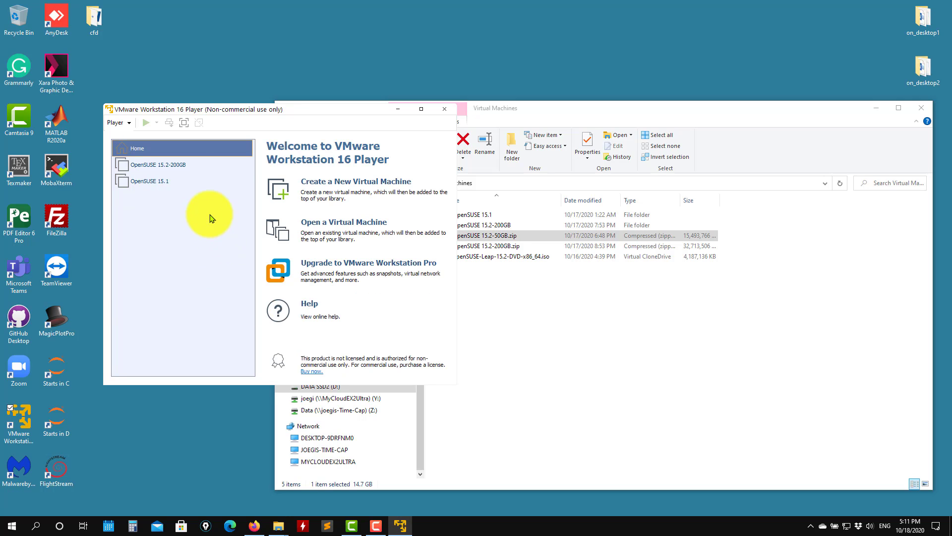
click(187, 165)
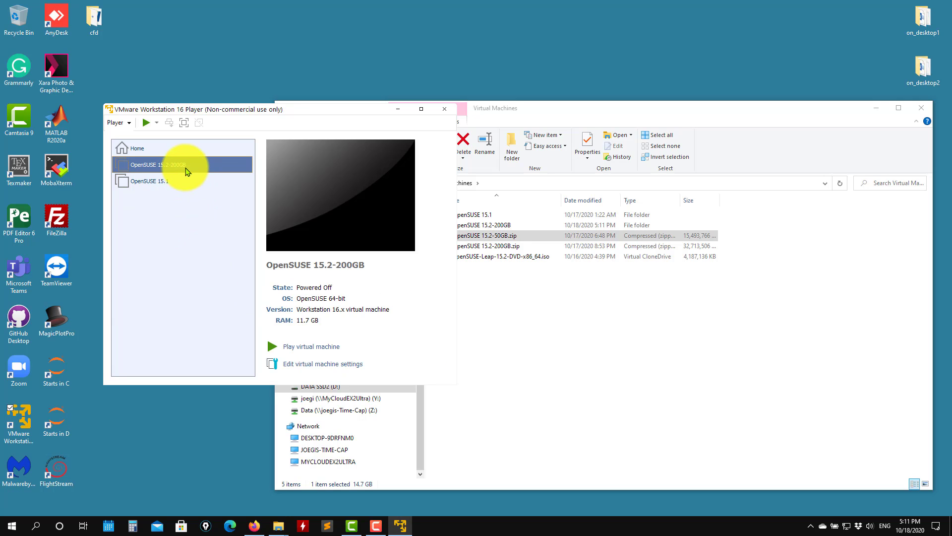
right_click(179, 168)
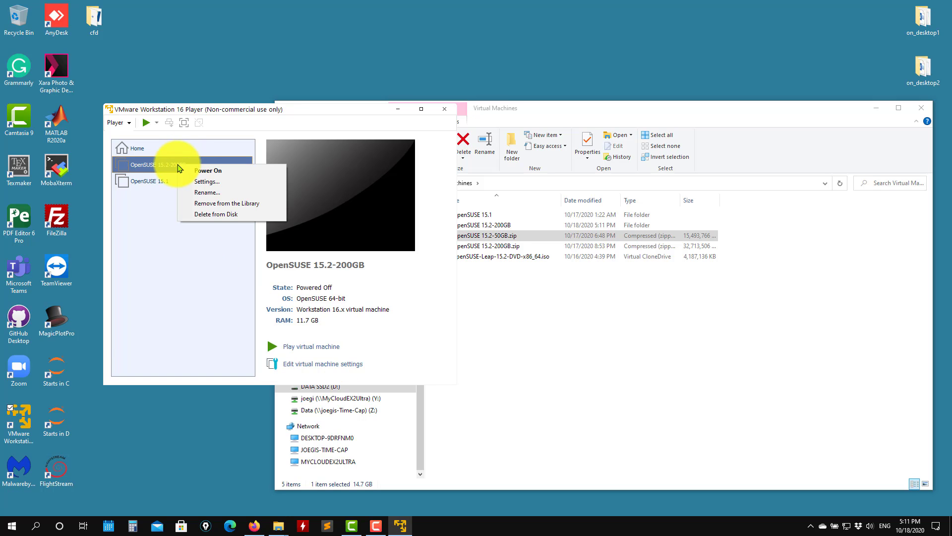
click(250, 203)
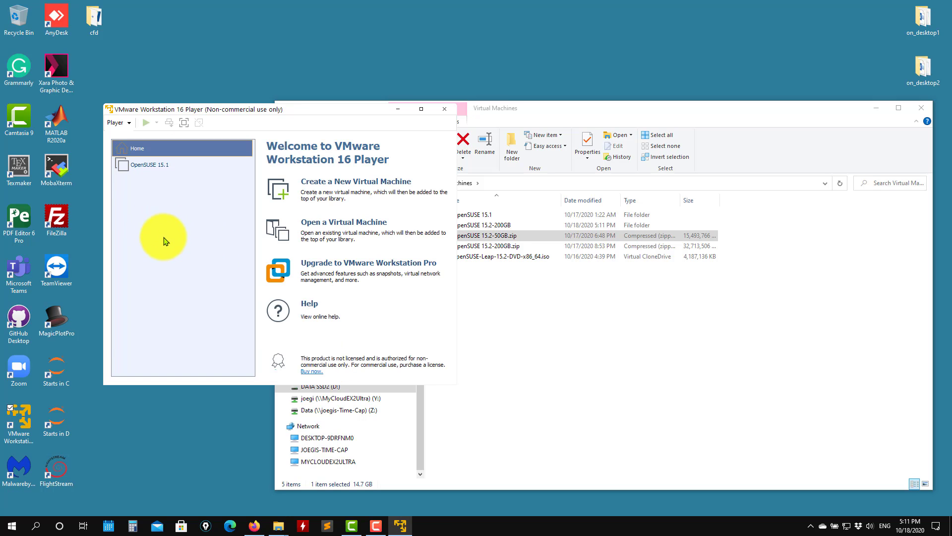
Open the existing virtual machine OpenSUSE 15.2-200GB.vmx from the OpenSUSE 15.2-200GB folder in D:\Virtual Machines.
drag(284, 111, 229, 44)
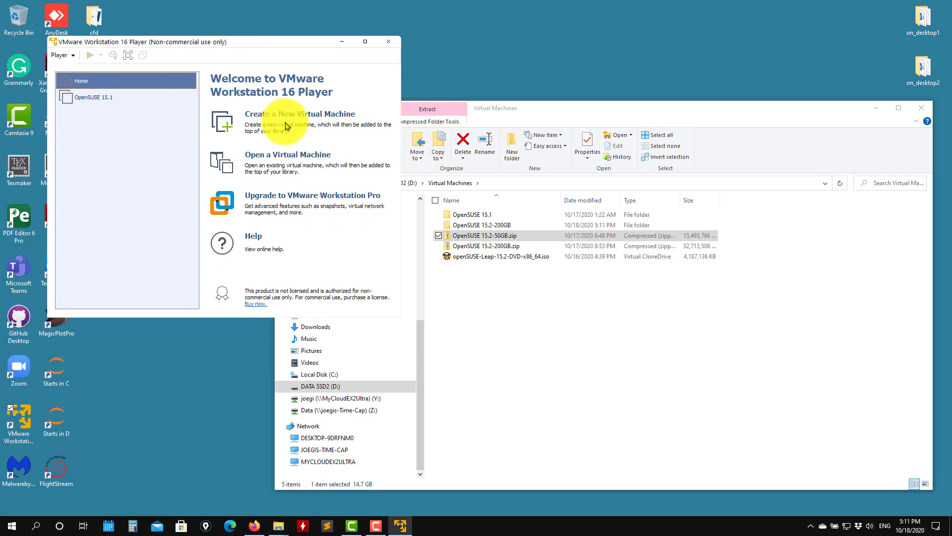
click(69, 57)
mouse_move(74, 68)
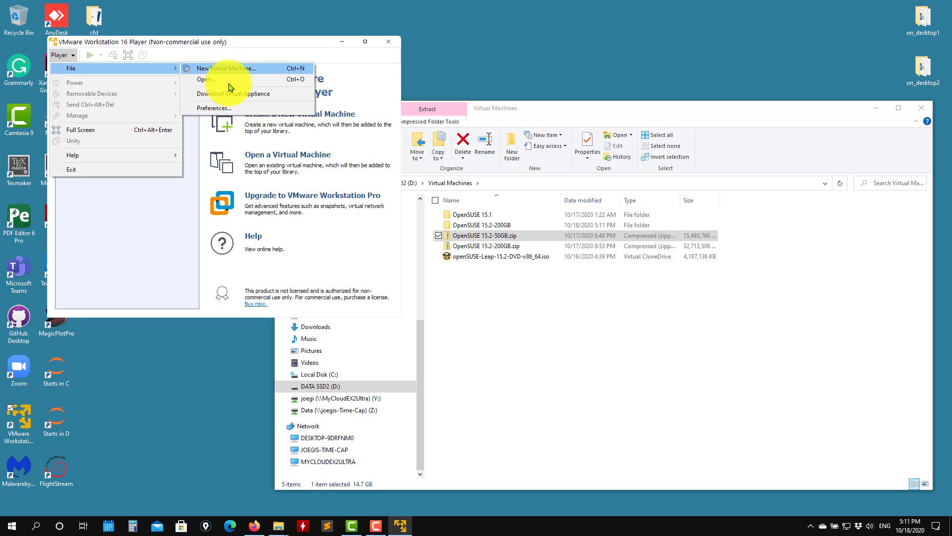
click(169, 231)
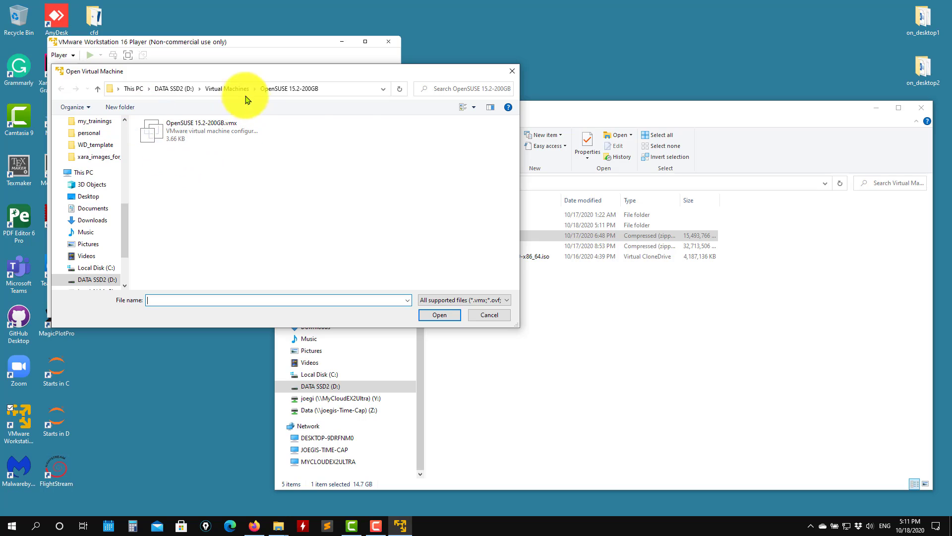
click(230, 89)
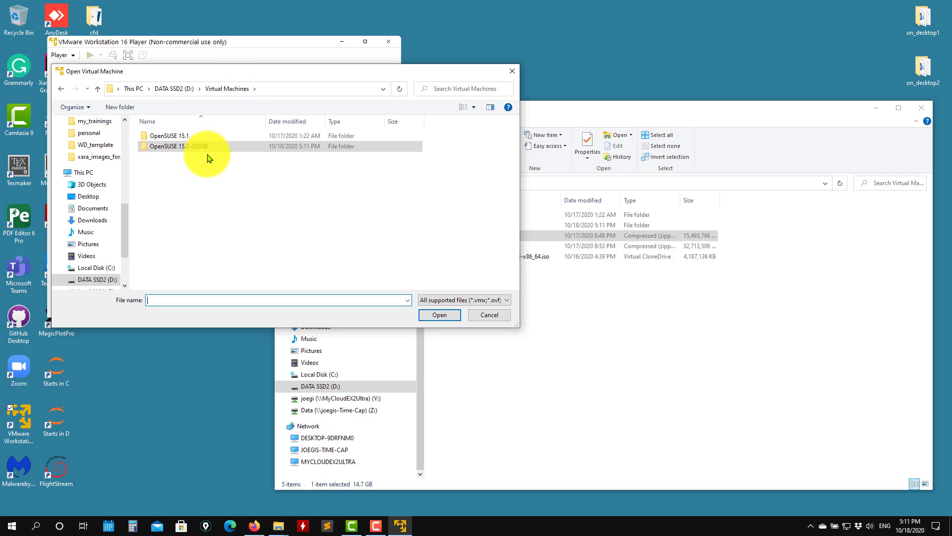
double_click(179, 149)
click(258, 125)
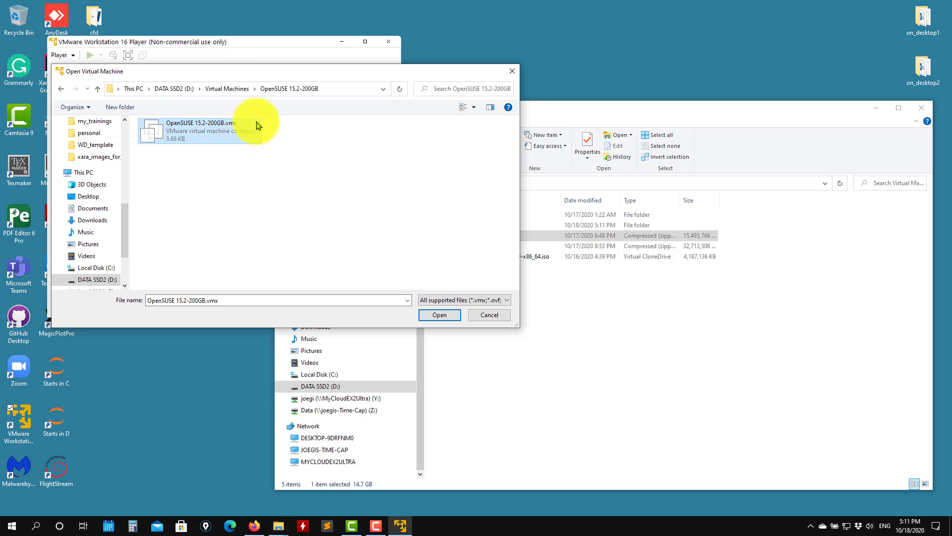
click(437, 316)
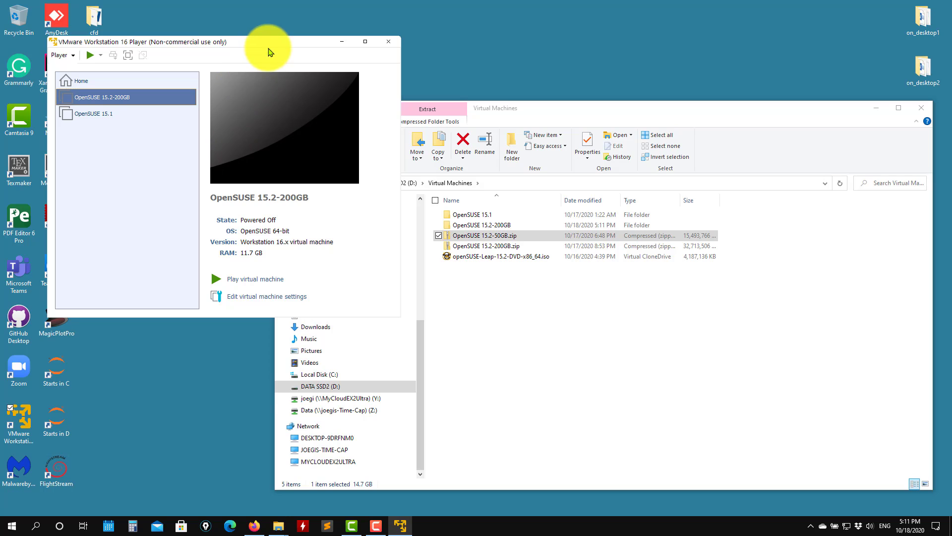
Open the hardware settings of OpenSUSE 15.2-200GB and set the number of processor cores to 4.
click(281, 304)
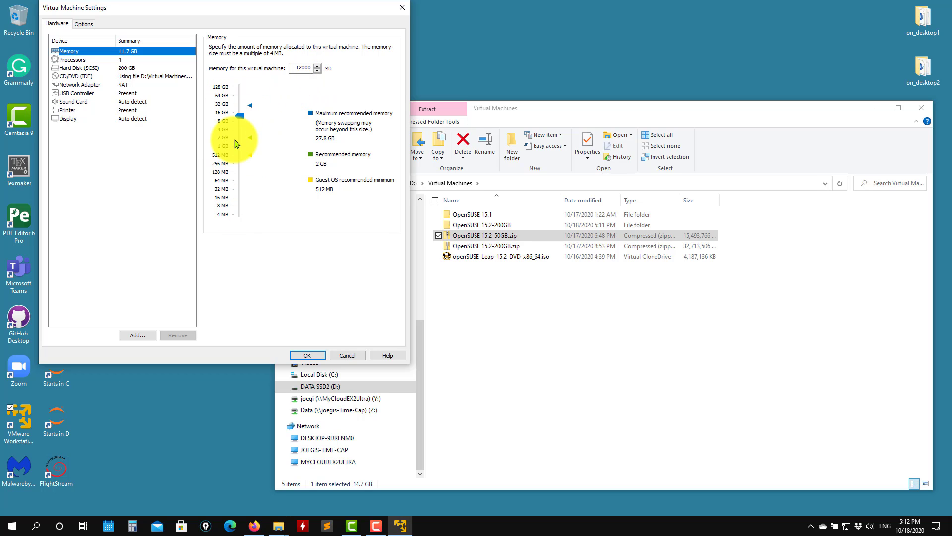
click(77, 60)
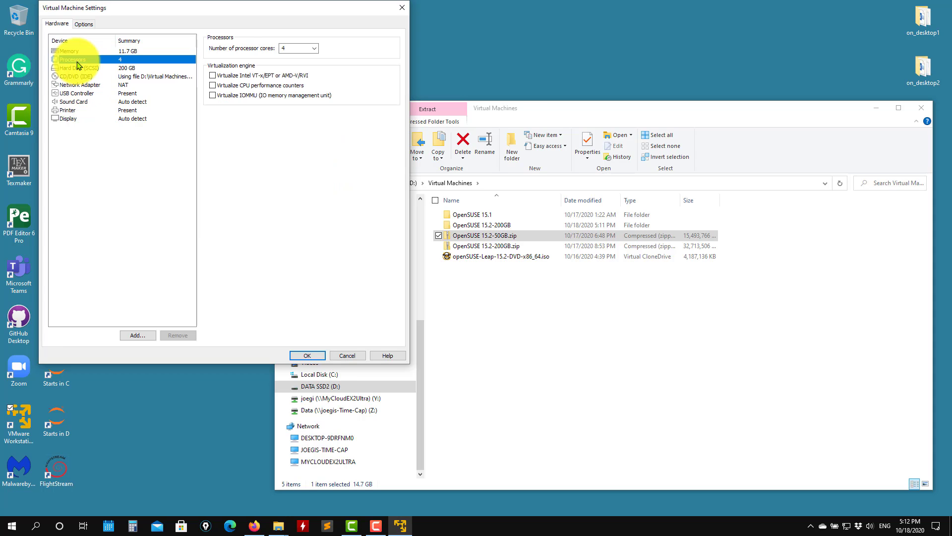
click(314, 48)
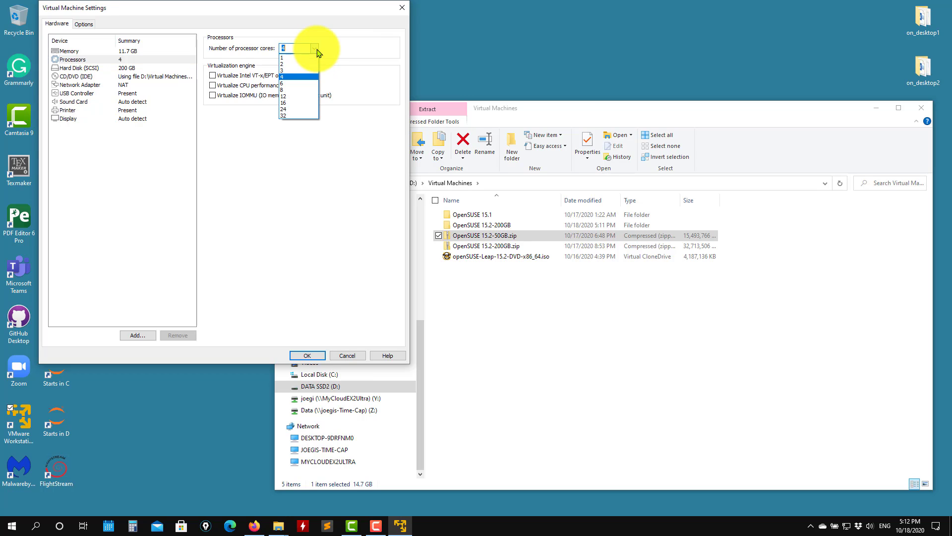
click(297, 80)
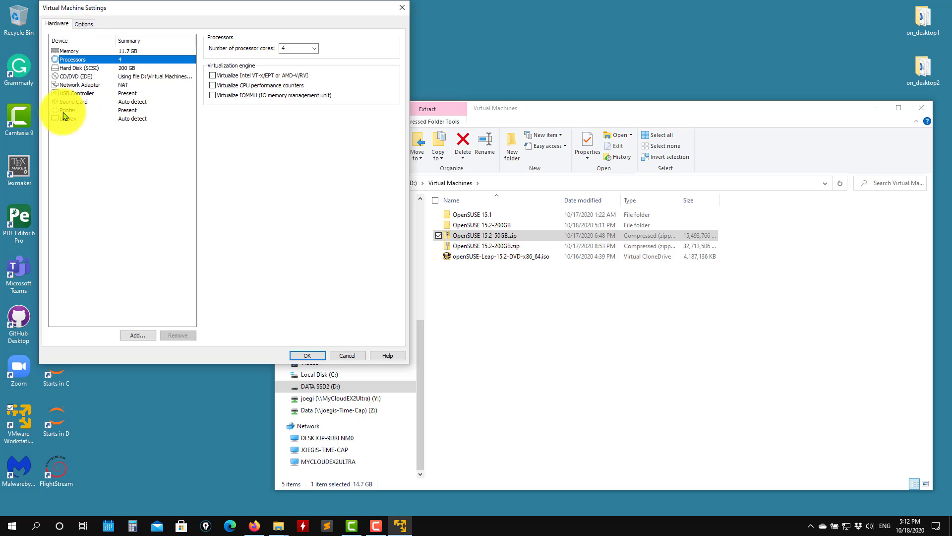
Review the CD/DVD, network adapter, USB controller, sound card, printer and display settings, and accept the virtual machine settings.
click(73, 76)
click(75, 93)
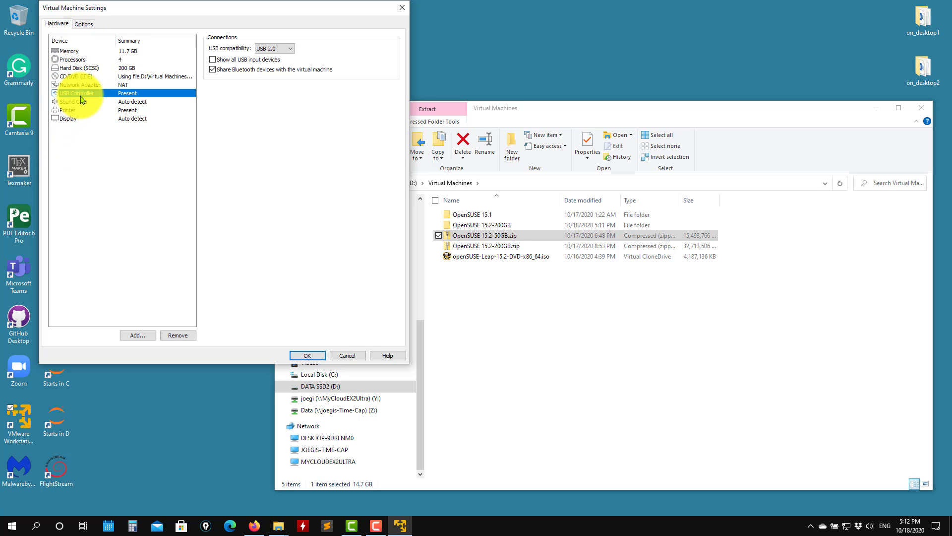
click(79, 76)
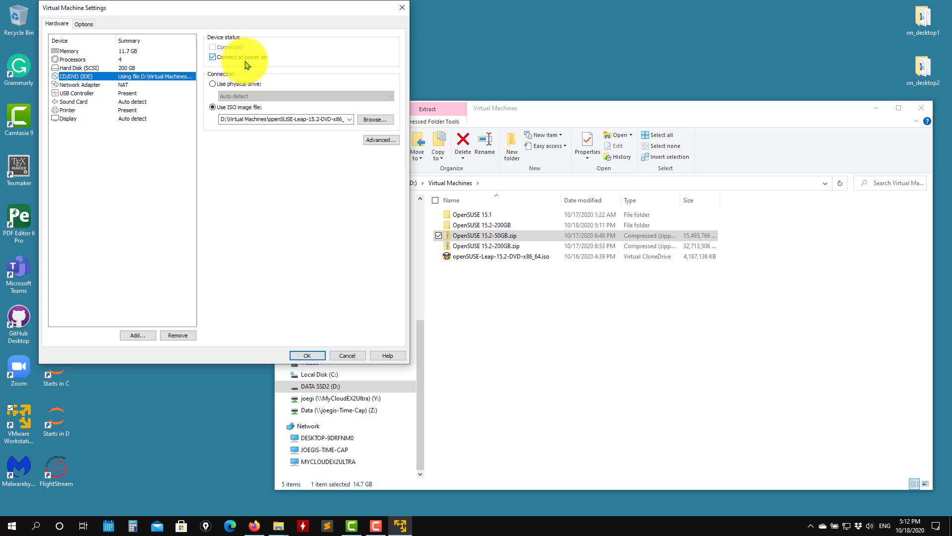
click(75, 85)
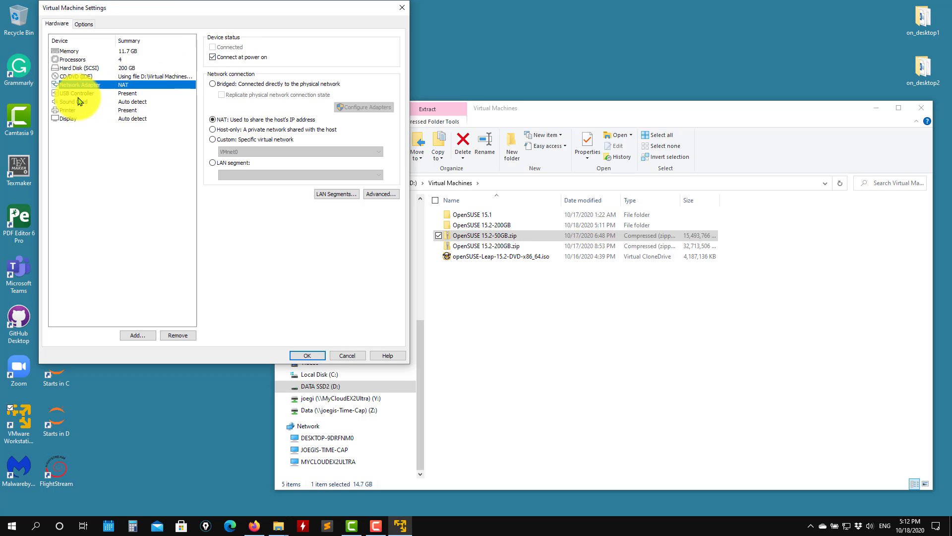
click(77, 93)
click(79, 102)
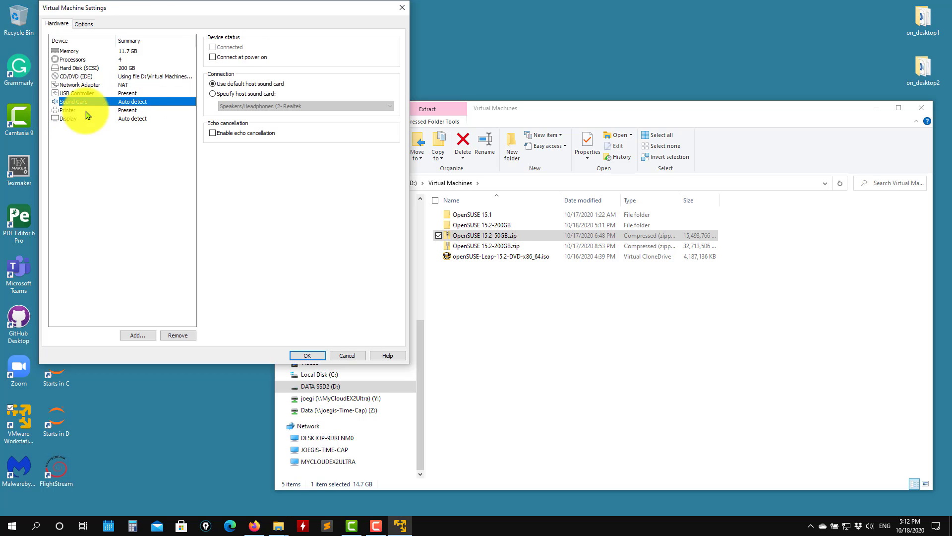
click(76, 109)
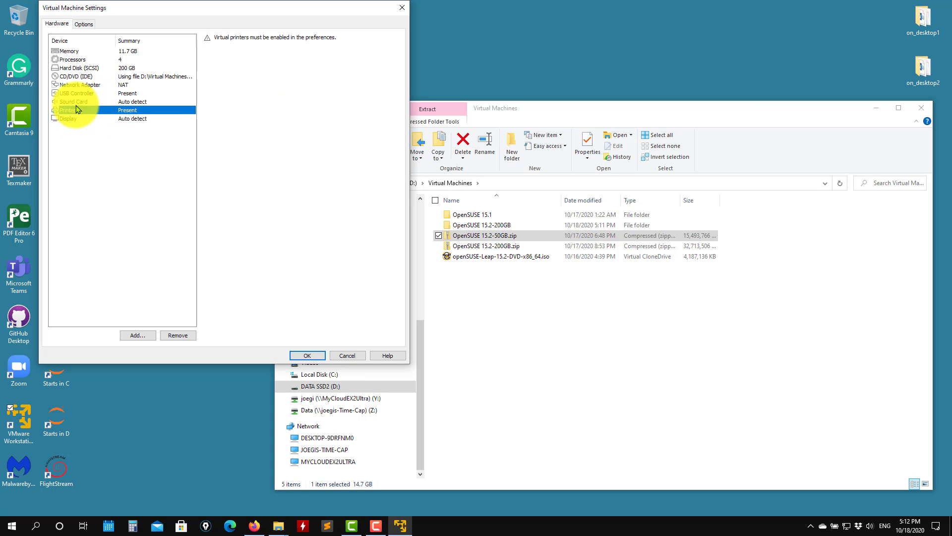
click(75, 118)
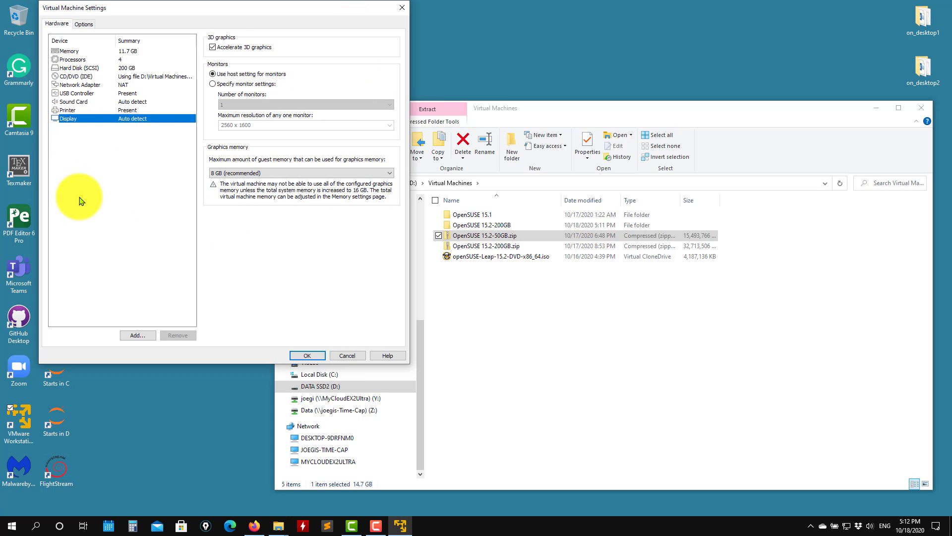
click(315, 356)
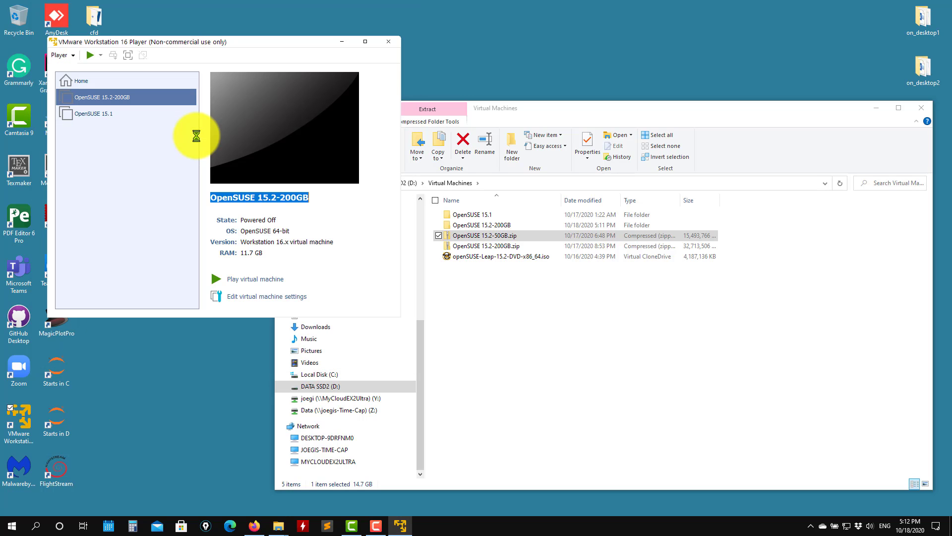
Power on the virtual machine into openSUSE Leap 15.2 and log in with the account password.
click(90, 56)
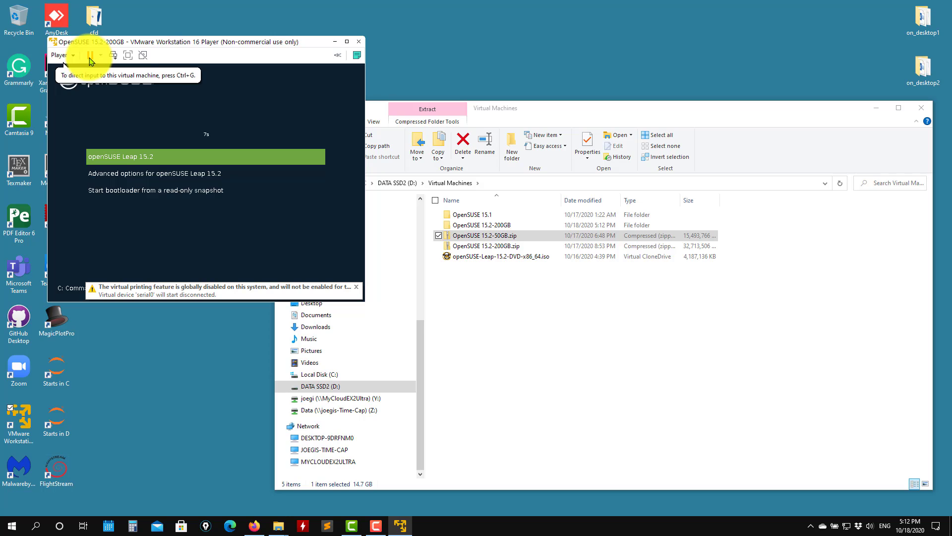
click(187, 115)
key(Return)
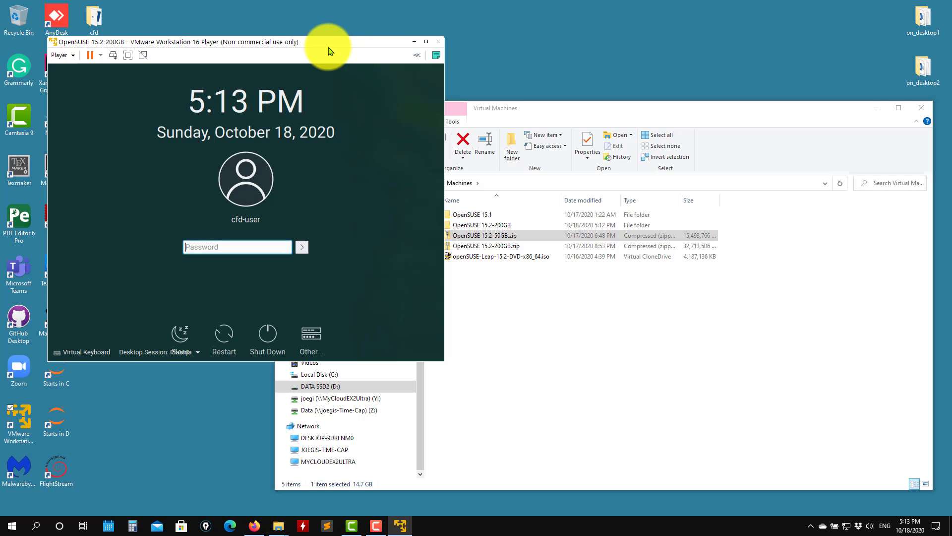
drag(329, 43, 292, 35)
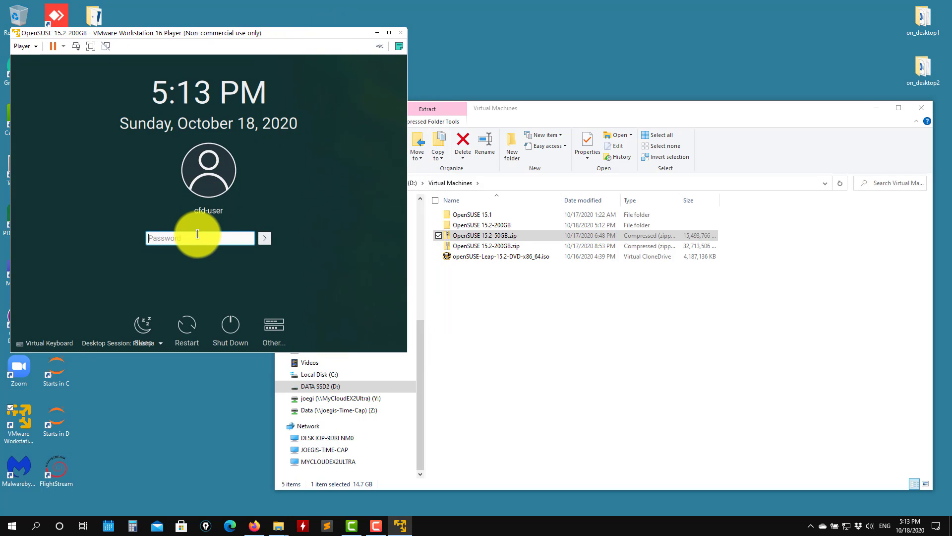
key(Return)
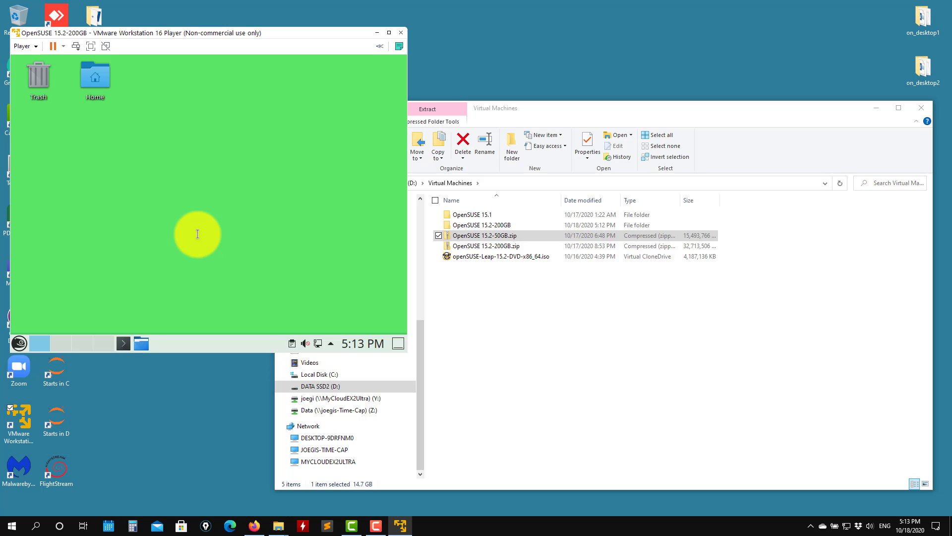
Open the Dolphin file manager in the guest, maximize the virtual machine window, and enlarge the Dolphin window.
click(141, 343)
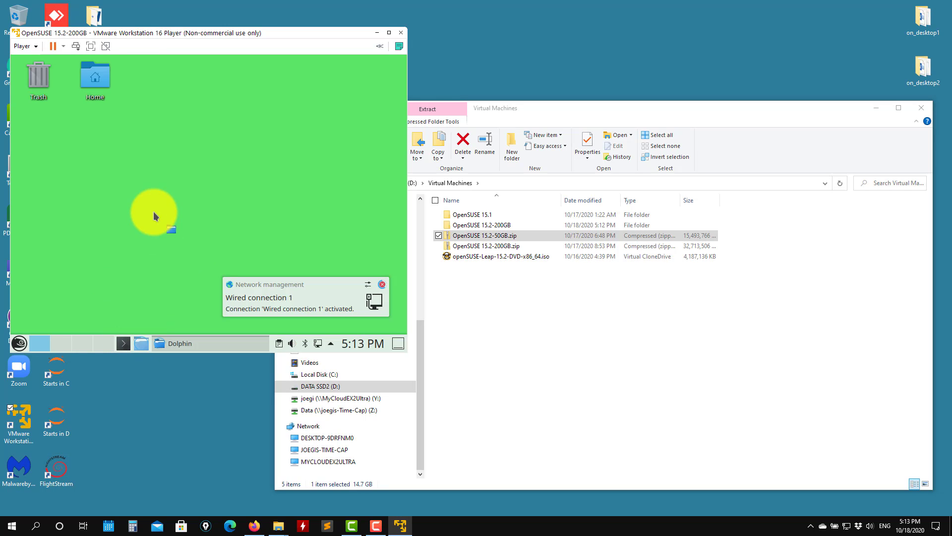
click(388, 33)
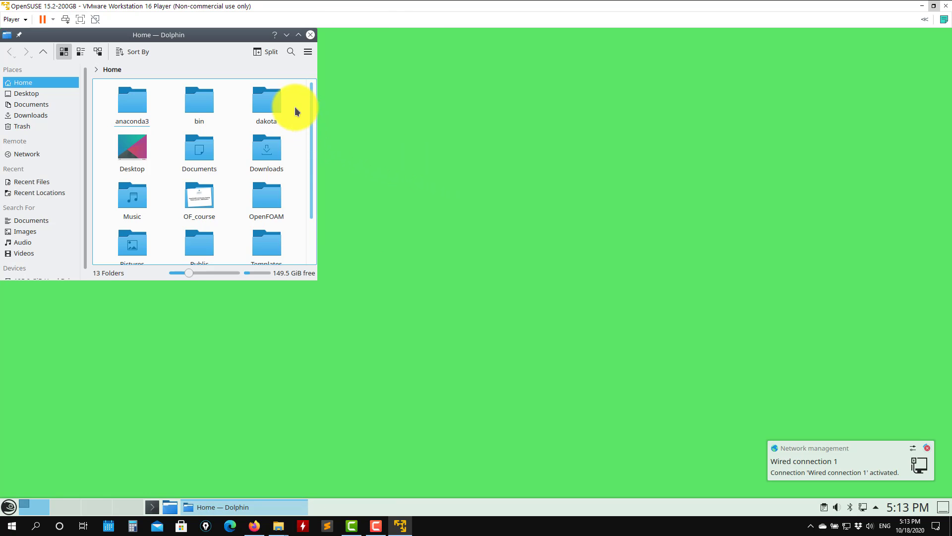
drag(315, 279, 506, 352)
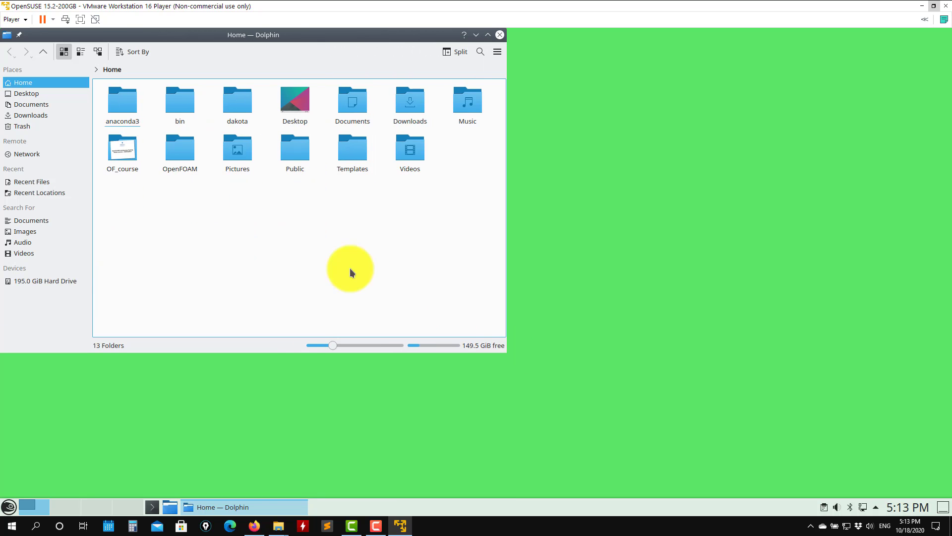
Look into the OF_course and OpenFOAM folders in Home, returning to Home after each.
double_click(130, 149)
click(45, 54)
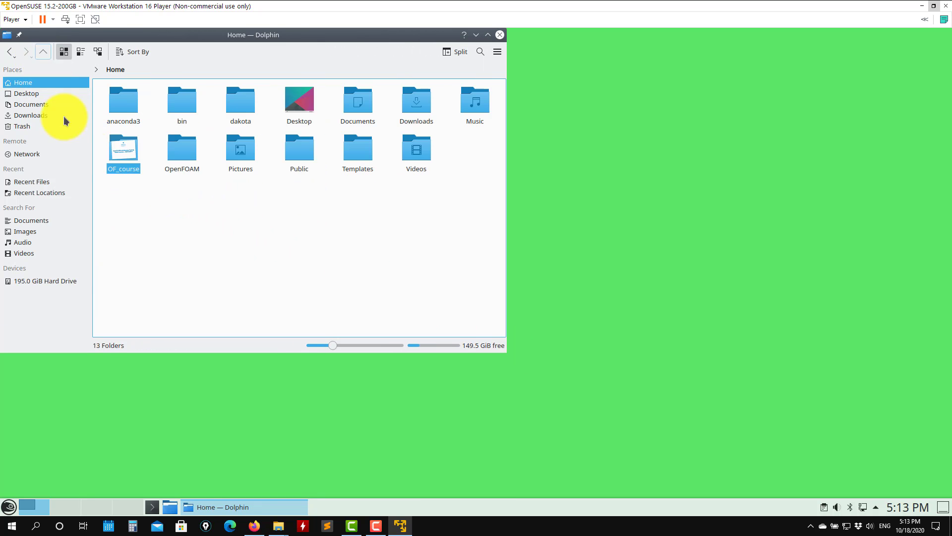
click(192, 164)
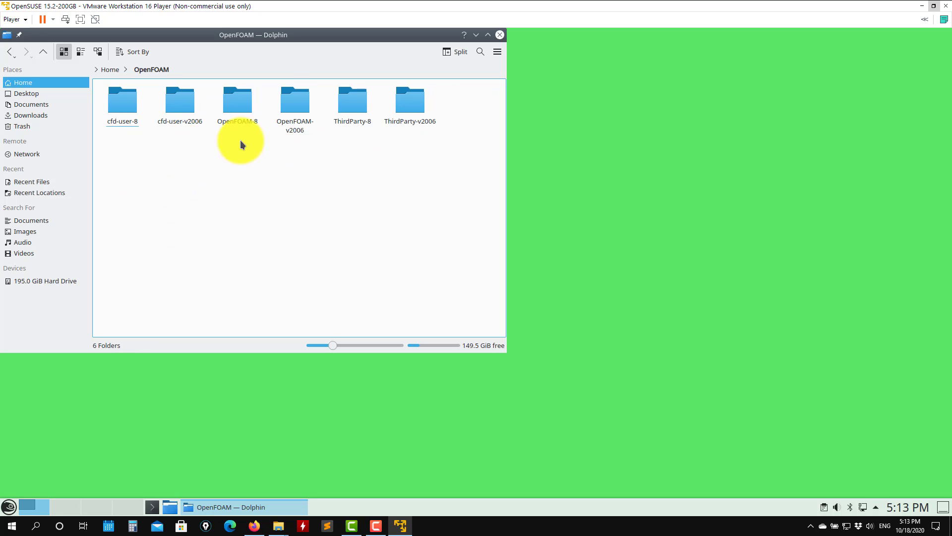
click(41, 50)
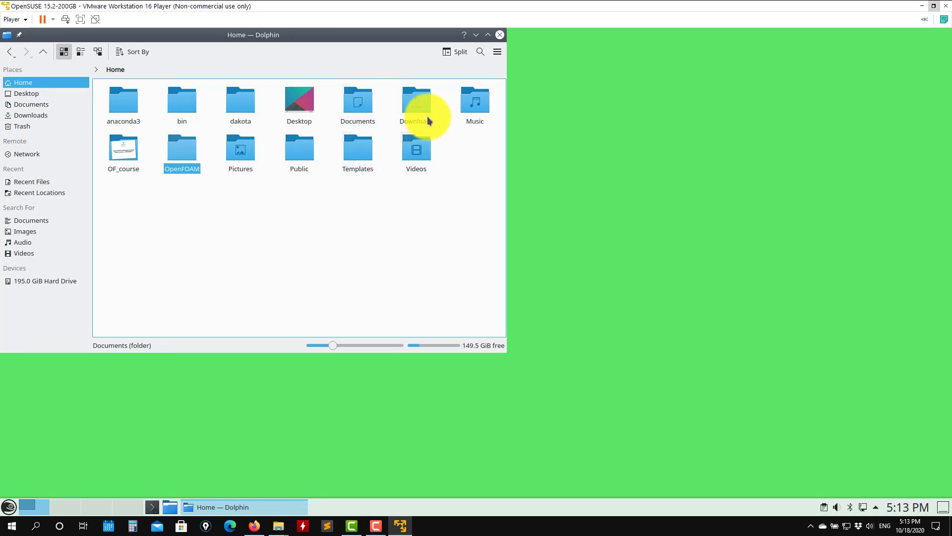
Look into the dakota folder in Home and return to Home.
click(241, 105)
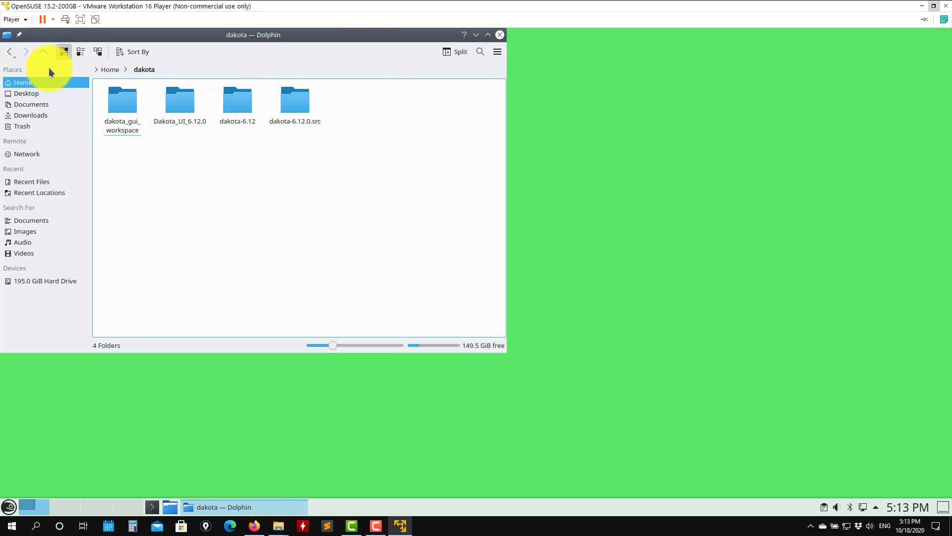
click(43, 51)
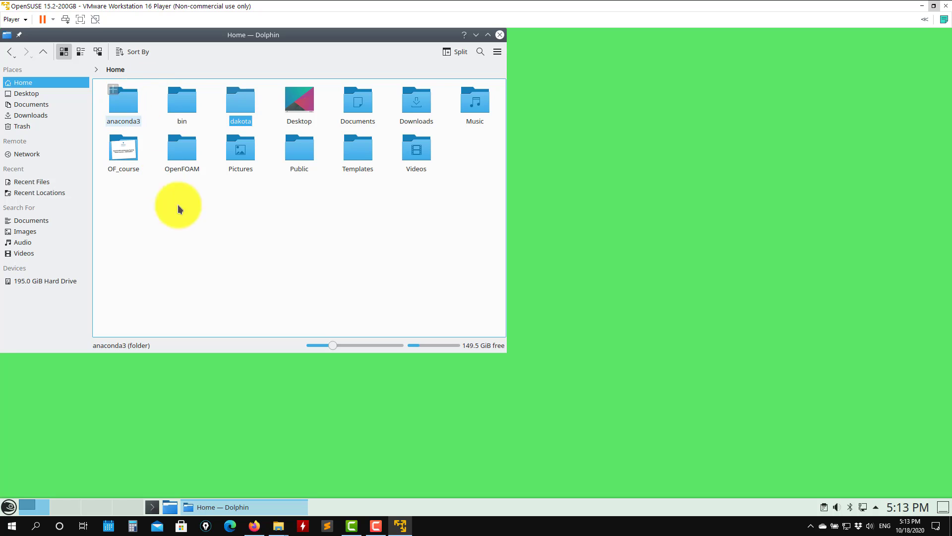
Open a terminal in the Home folder and open .bashrc in gedit from it.
right_click(175, 233)
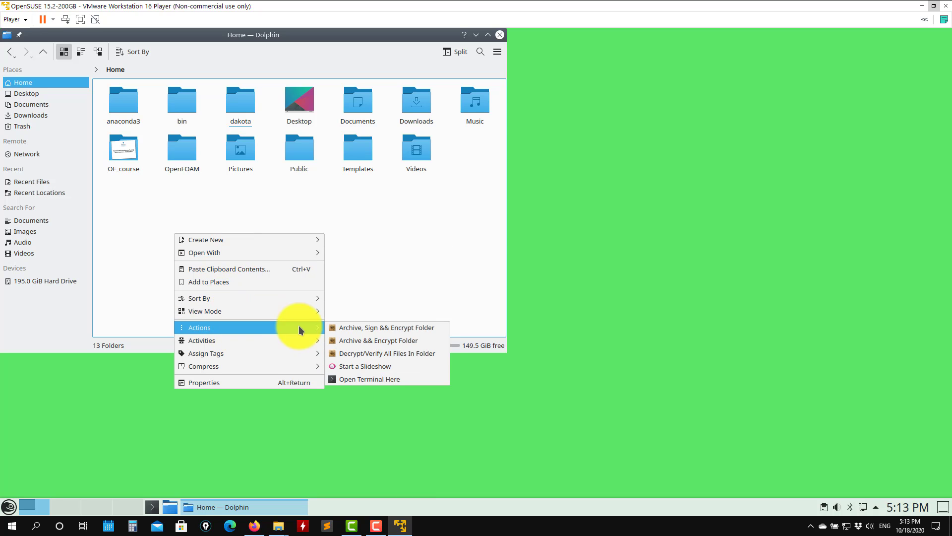
click(369, 377)
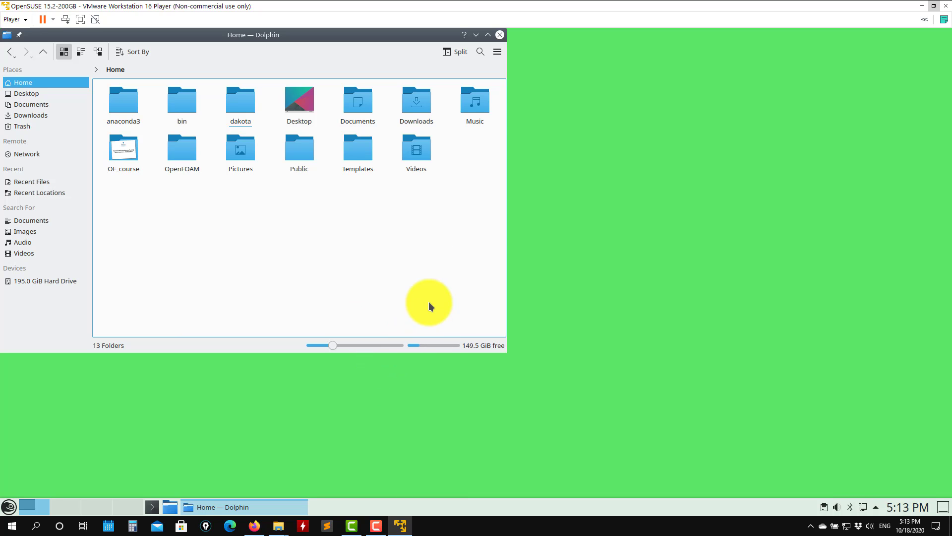
text(gedit .bashrc)
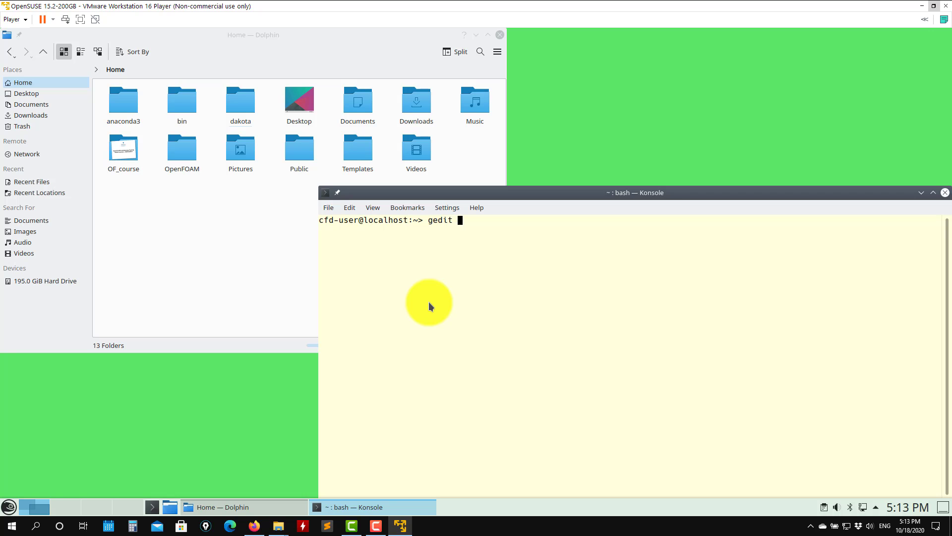
key(Return)
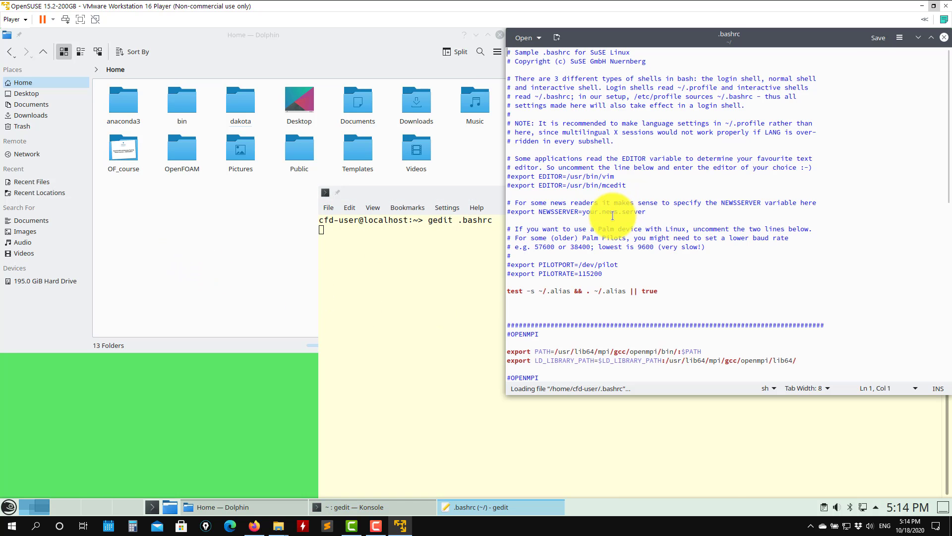
Examine the OpenMPI paths and the of8 and of2006 OpenFOAM aliases in .bashrc.
scroll(606, 224, down, 4)
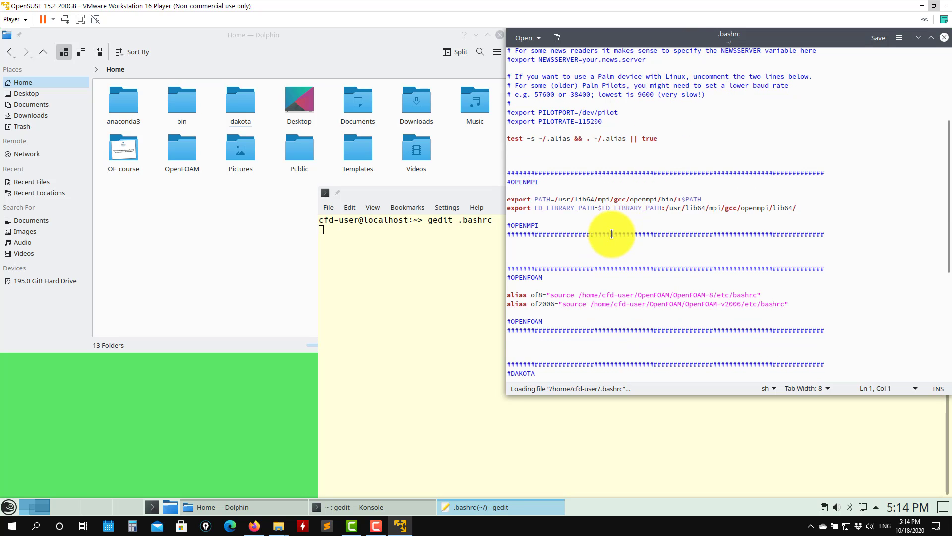
scroll(591, 256, down, 5)
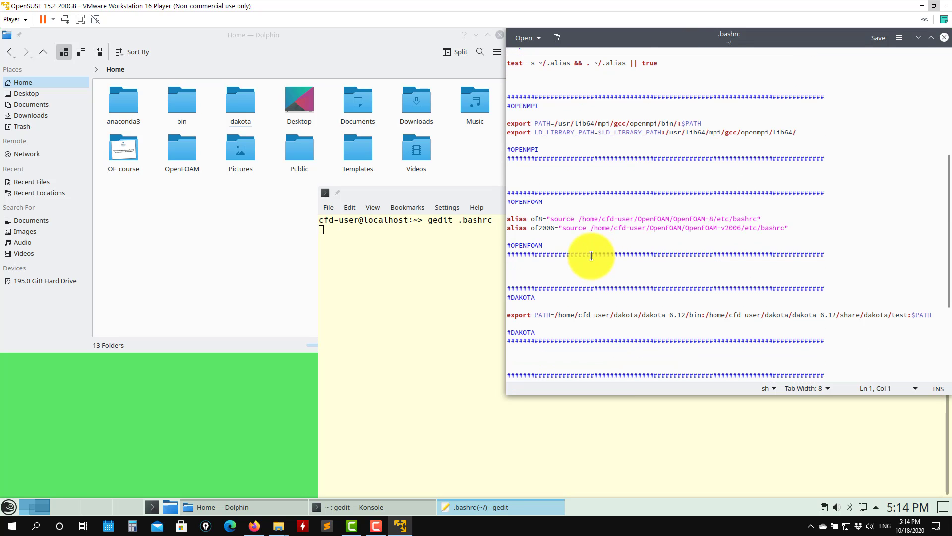
double_click(536, 219)
drag(555, 228, 531, 228)
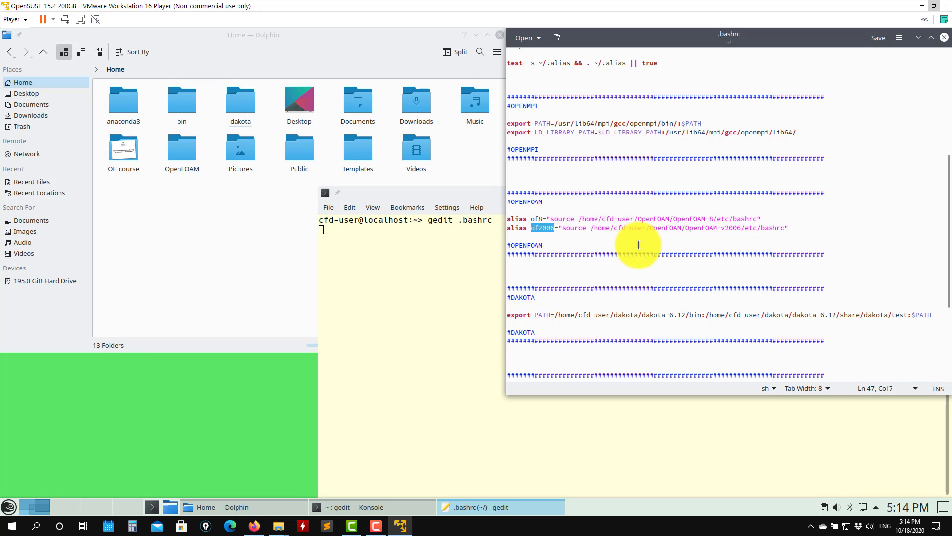
Examine the Dakota, ParaView and Anaconda sections of .bashrc, including the home directory in the ParaView library path, and close gedit.
scroll(597, 281, down, 5)
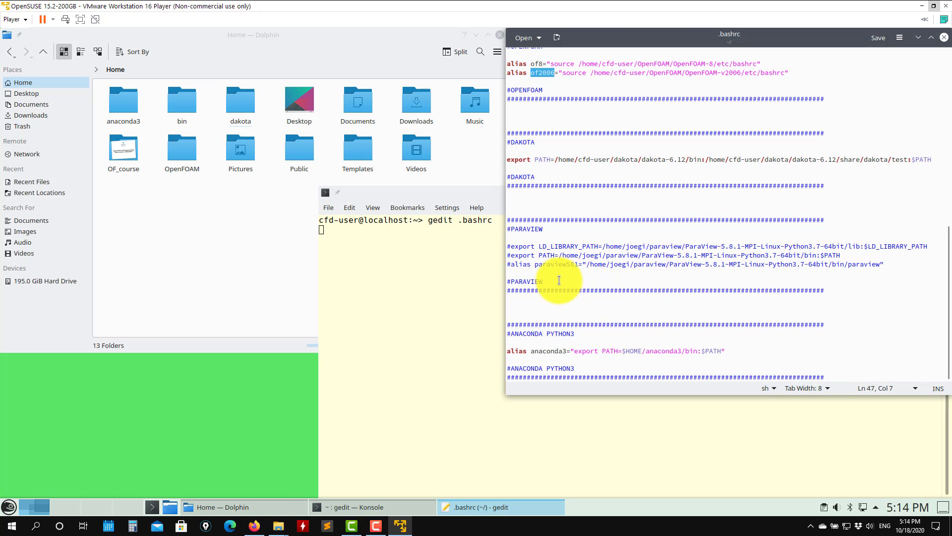
drag(546, 280, 498, 226)
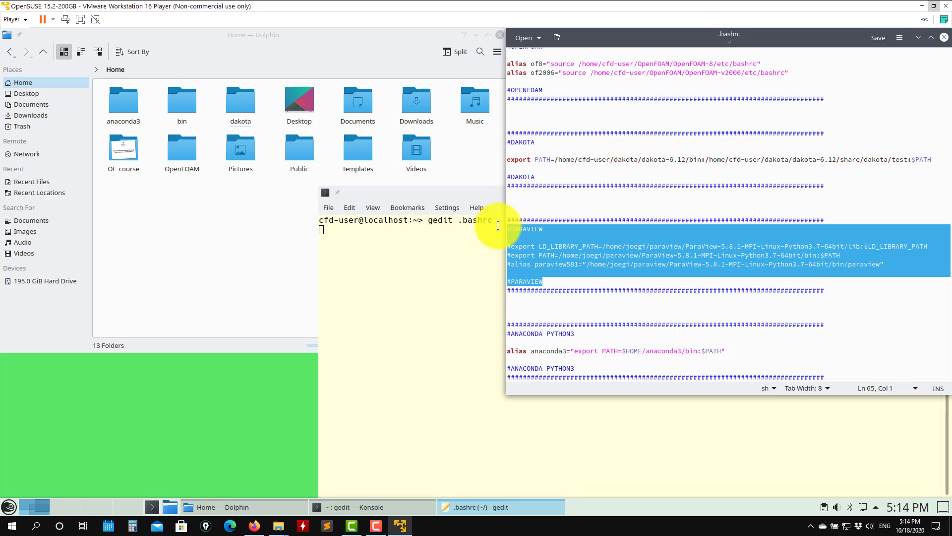
click(662, 264)
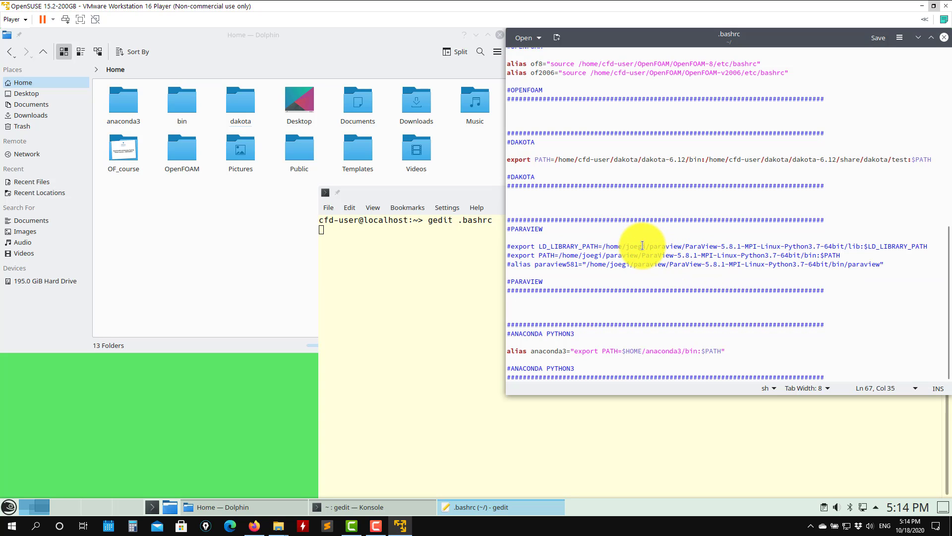
drag(648, 246, 626, 246)
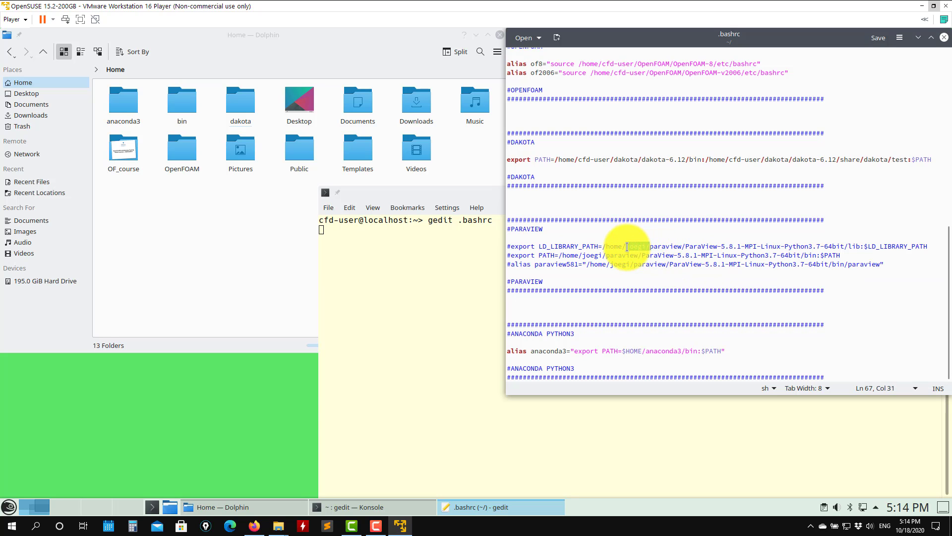
click(943, 41)
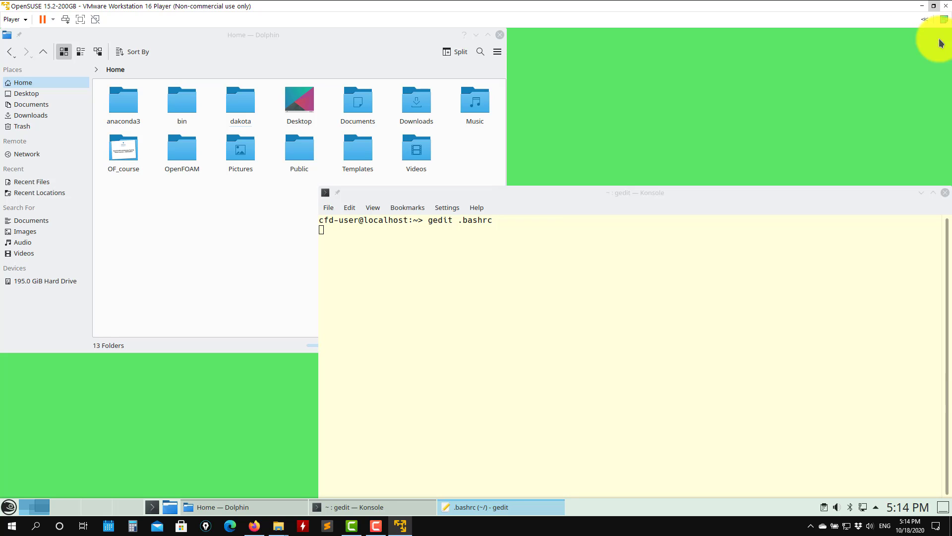
Bring the guest's Dolphin window forward and move it inward, and look at the host's Virtual Machines folder in File Explorer before returning to Dolphin.
click(266, 250)
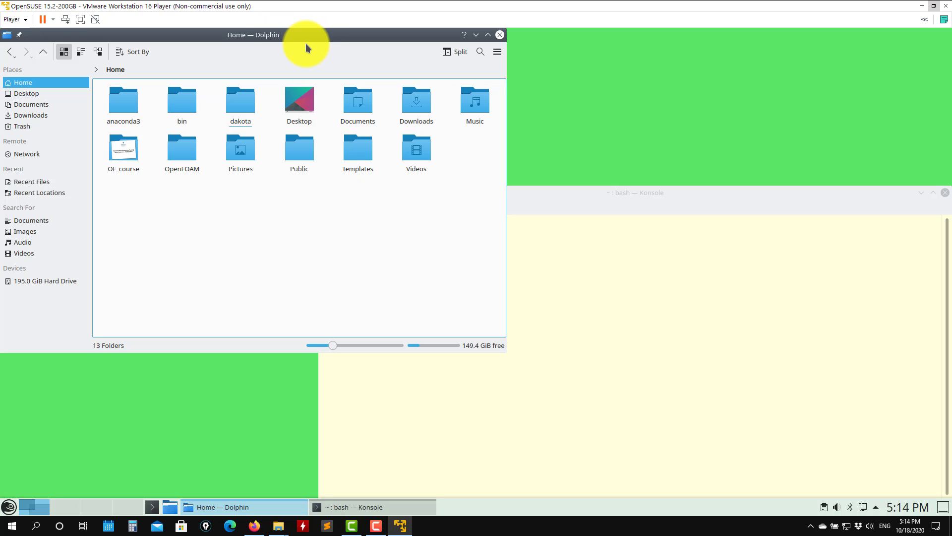
drag(308, 37, 368, 54)
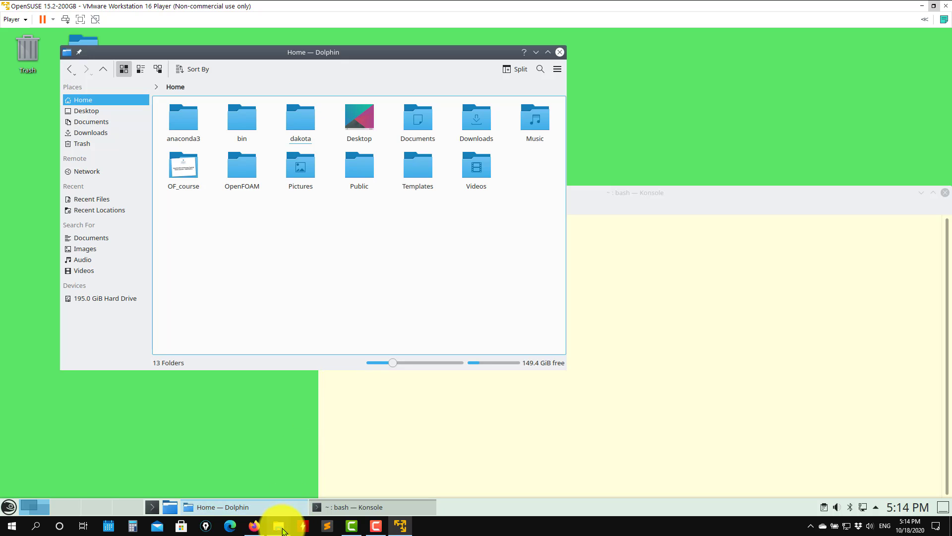
mouse_move(279, 525)
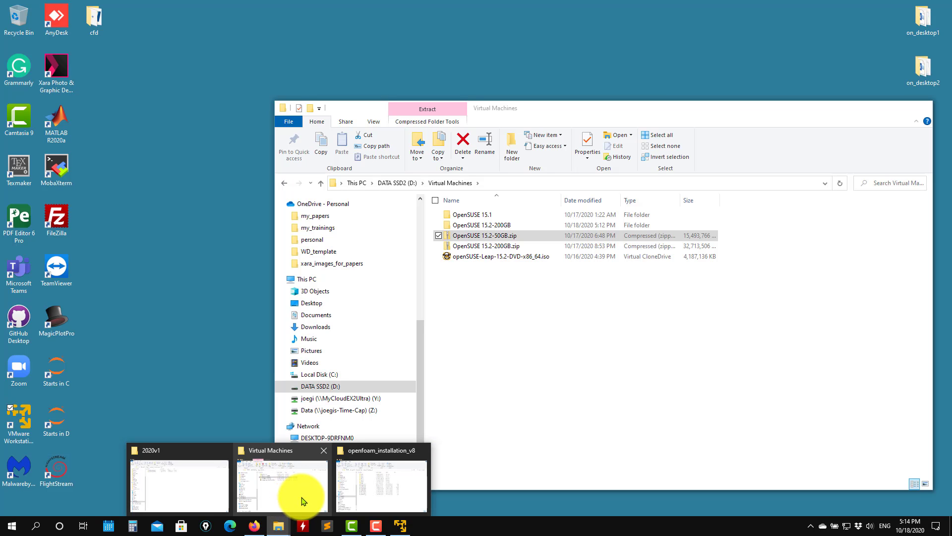
click(296, 501)
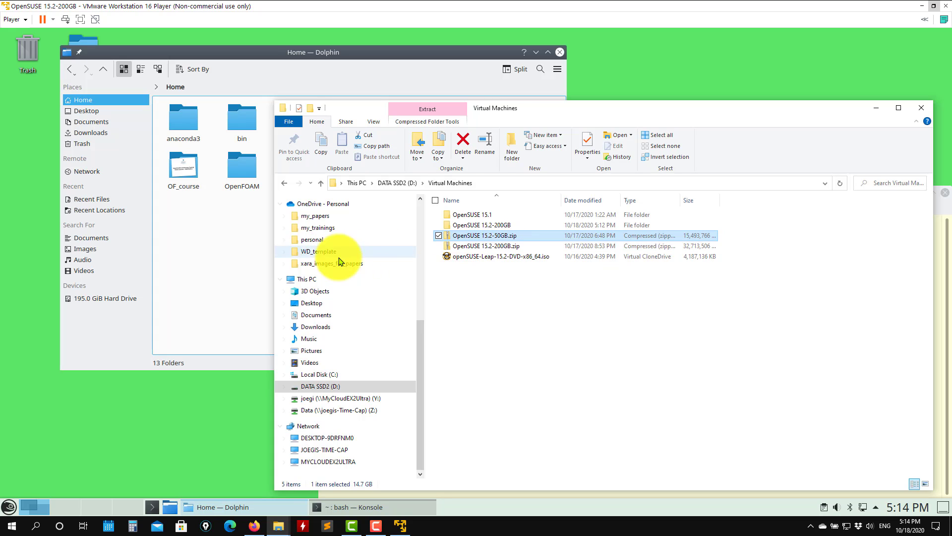
click(217, 254)
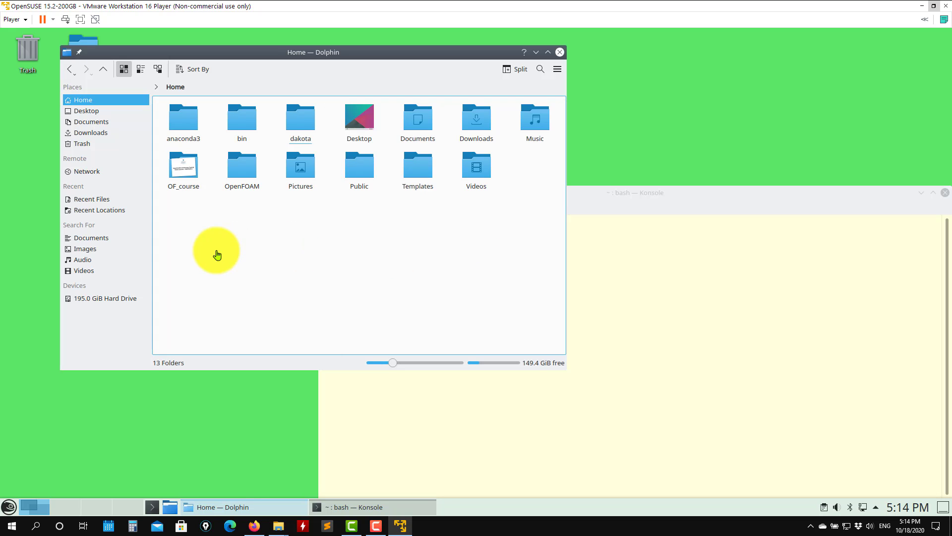